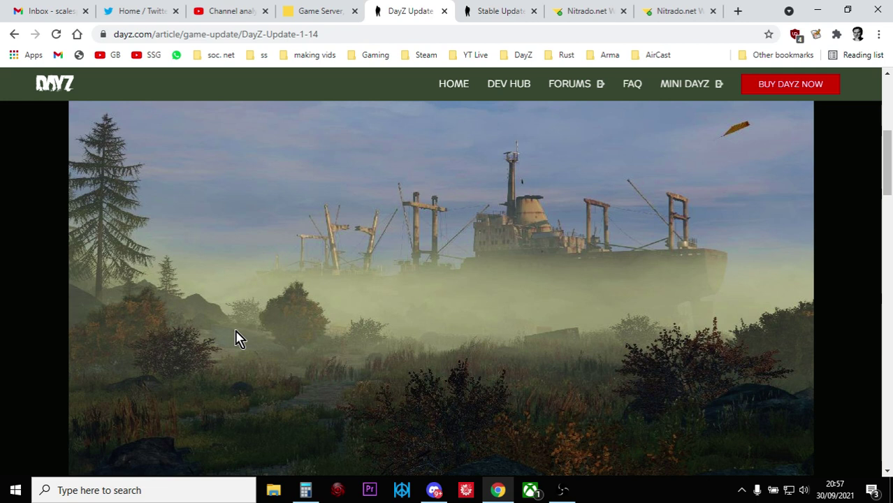
# Review the night-time acceleration note in the Stable Update 1.14 forum post and locate the time multipliers in the PS4 server's Nitrado settings
pyautogui.click(494, 15)
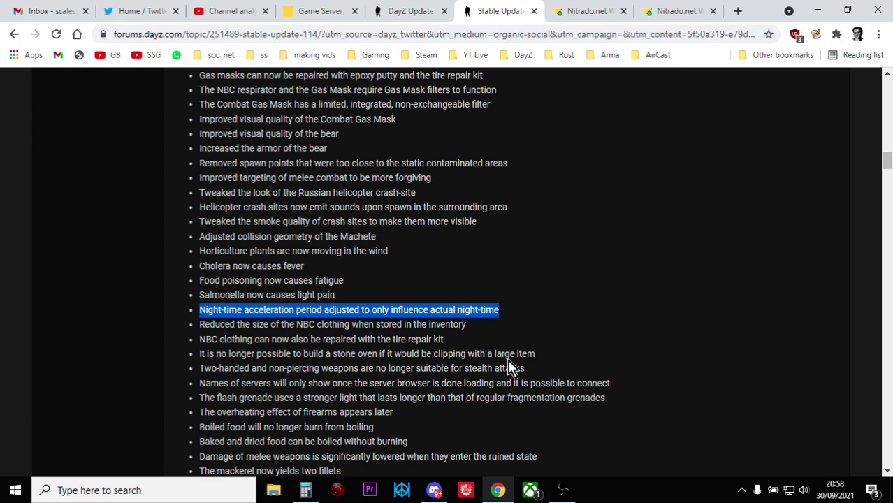
pyautogui.click(602, 13)
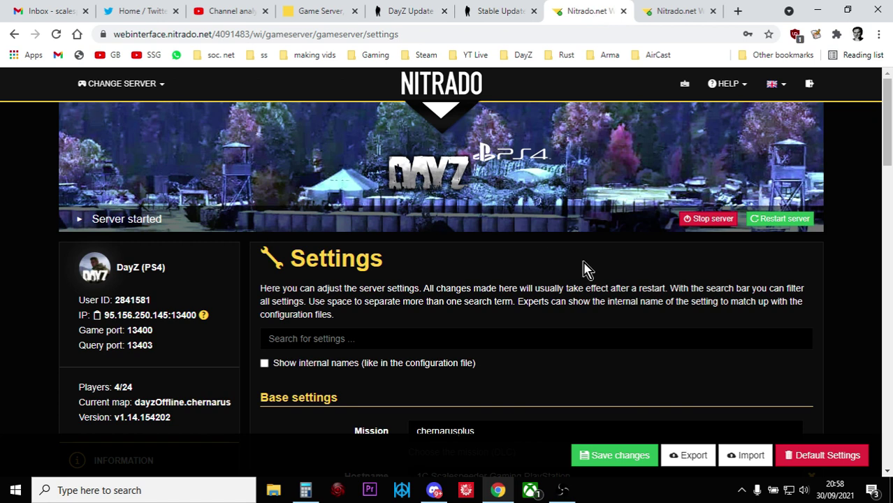
pyautogui.scroll(-1, 585, 266)
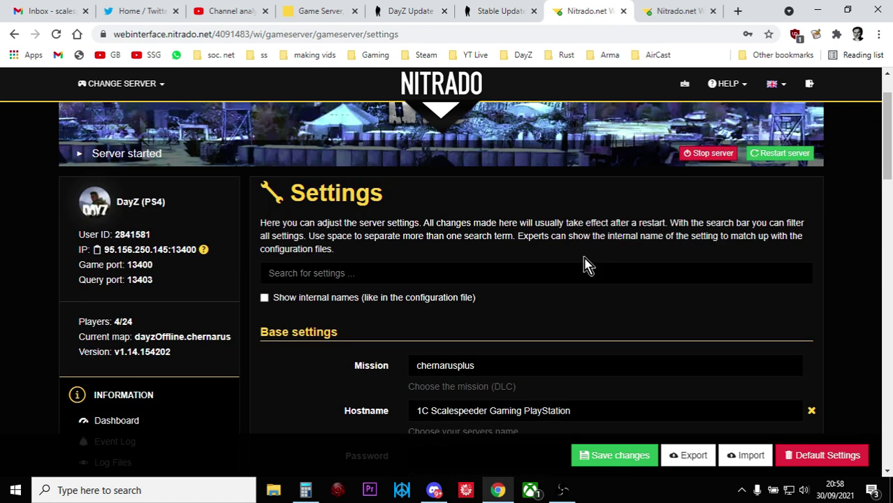
pyautogui.scroll(-1, 586, 265)
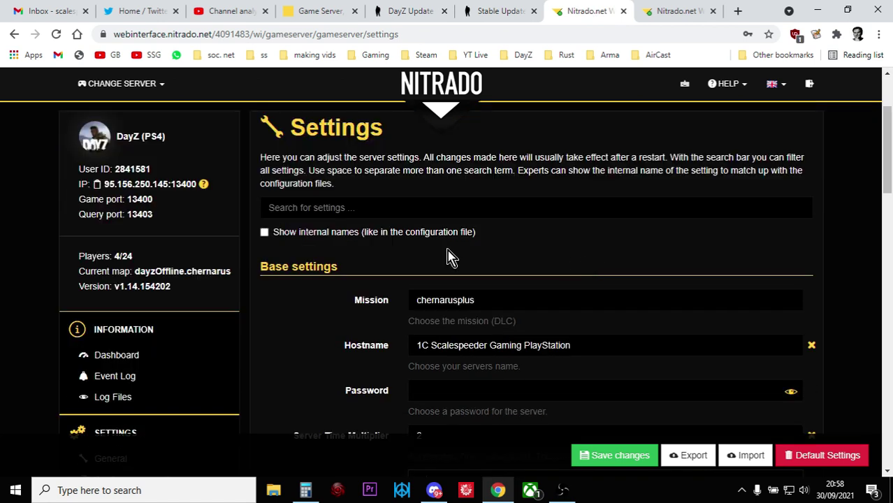
pyautogui.scroll(-2, 482, 217)
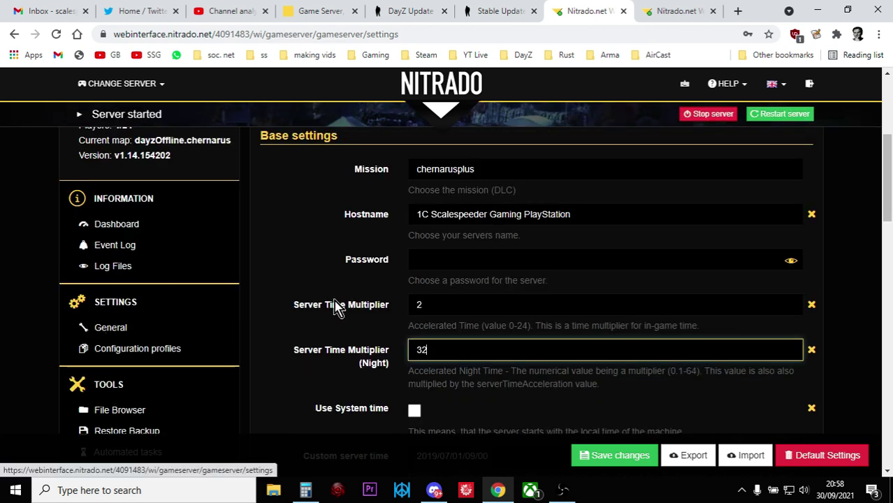
pyautogui.scroll(-1, 447, 217)
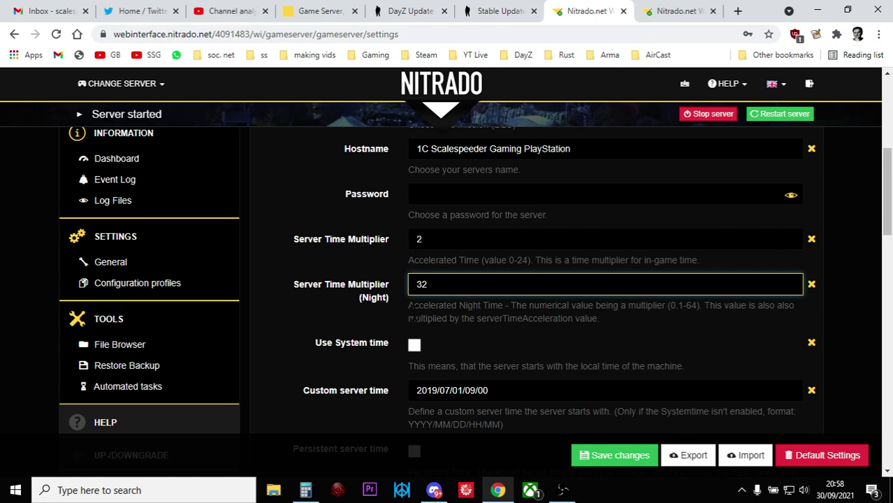
# Examine the night-time multiplier's description and compare the Server Time Multiplier with its night counterpart
pyautogui.moveTo(409, 306); pyautogui.dragTo(642, 328)
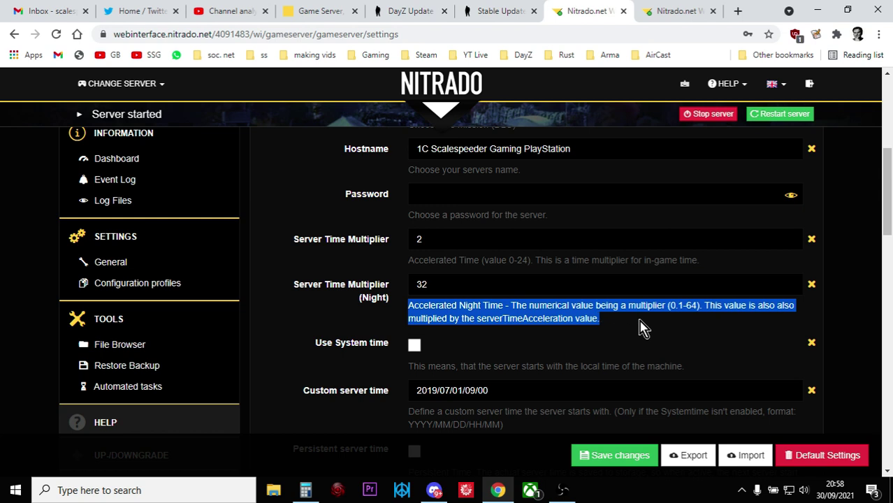
pyautogui.click(472, 312)
pyautogui.moveTo(409, 308); pyautogui.dragTo(590, 318)
pyautogui.click(464, 245)
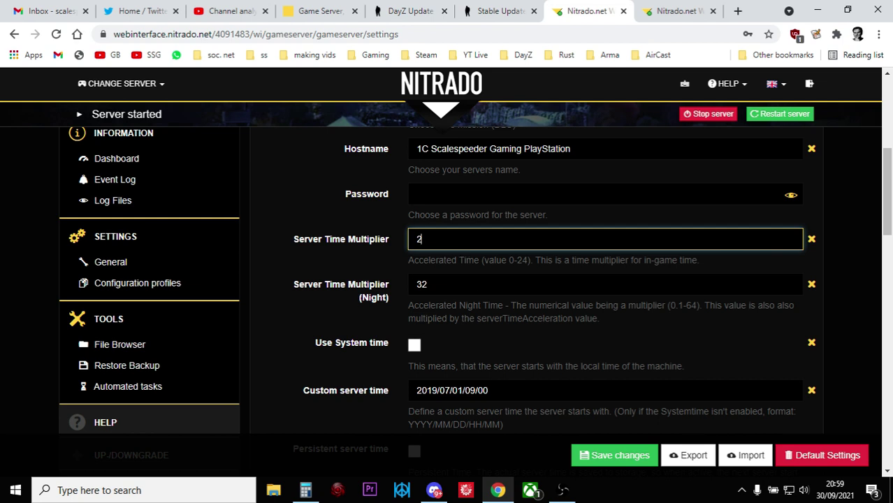
pyautogui.click(464, 284)
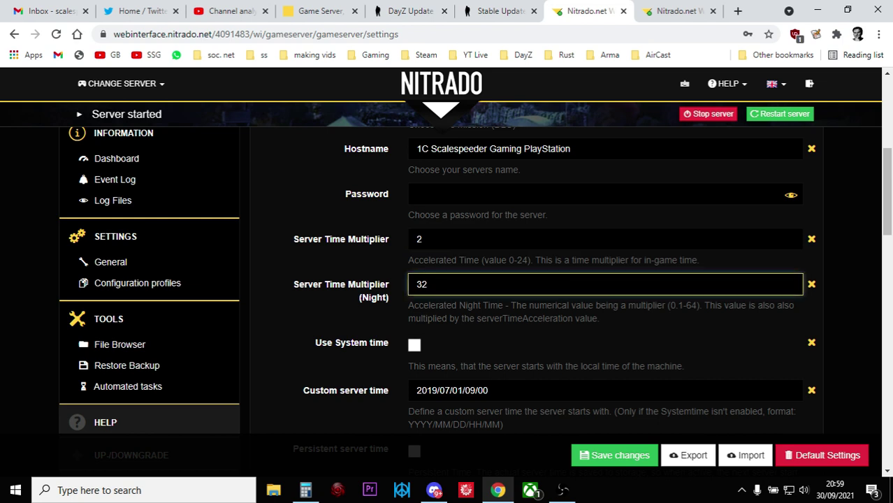
pyautogui.click(460, 241)
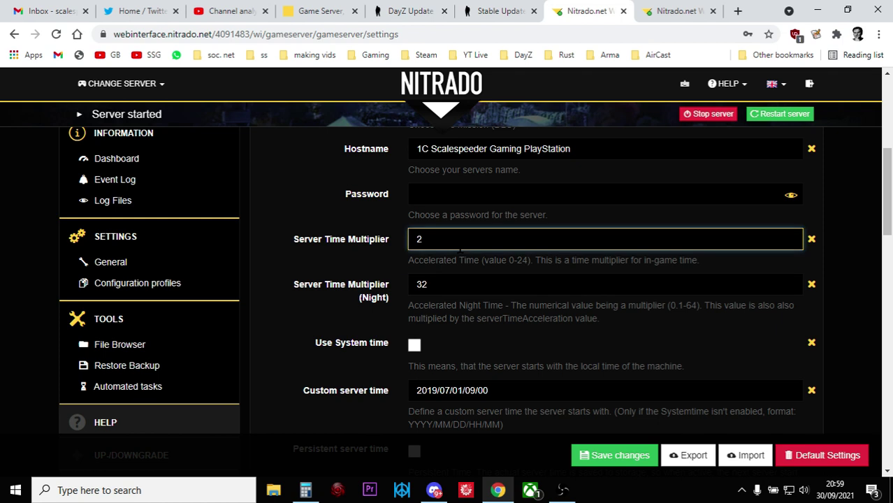
pyautogui.click(461, 285)
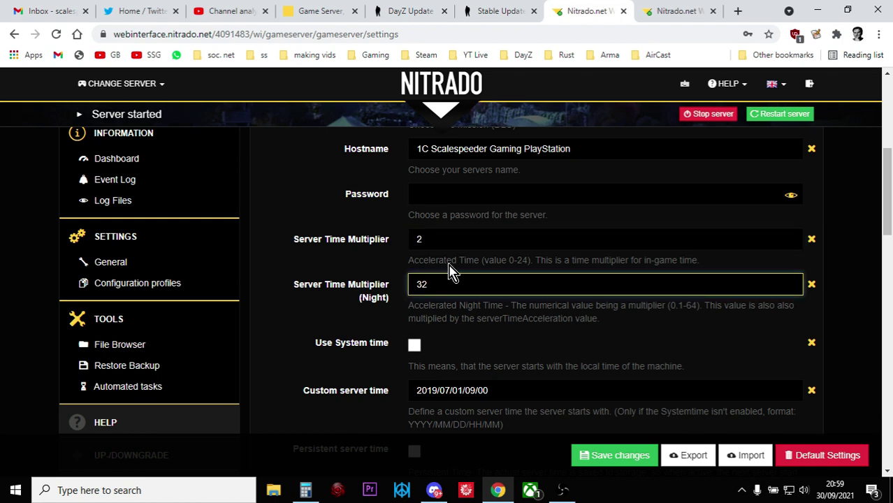
pyautogui.click(460, 242)
pyautogui.click(461, 284)
# Try 2 as the Server Time Multiplier (Night) and set it back to 32
pyautogui.doubleClick(422, 287)
pyautogui.write('2')
pyautogui.moveTo(421, 284); pyautogui.dragTo(409, 284)
pyautogui.write('32')
pyautogui.click(382, 316)
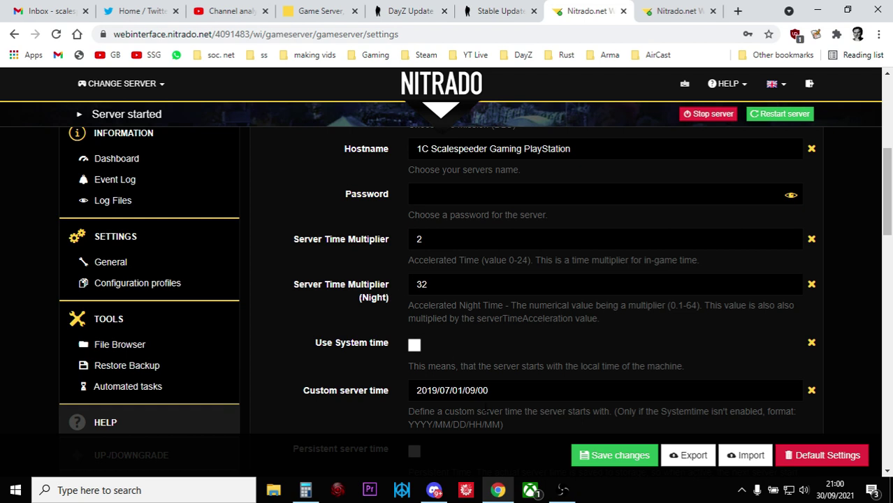
# Switch to Calculator and work out the night length in minutes by dividing 12 by 32 and multiplying by 60
pyautogui.click(306, 490)
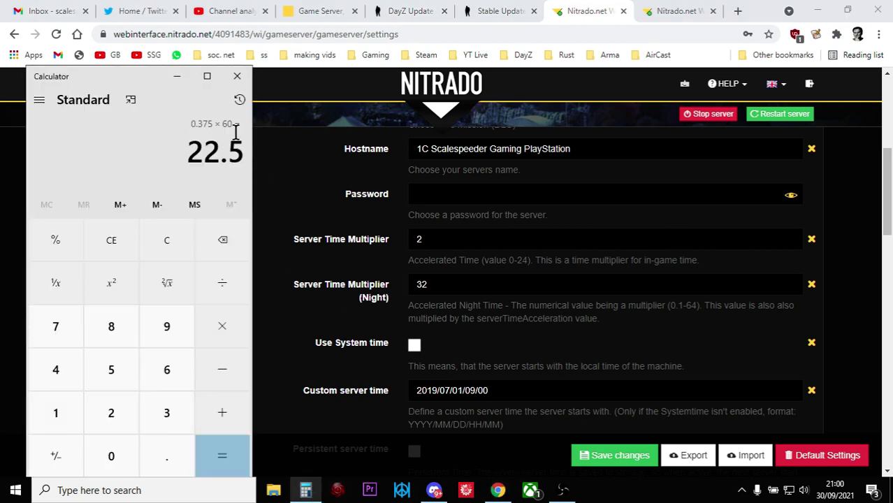
pyautogui.click(173, 240)
pyautogui.click(66, 418)
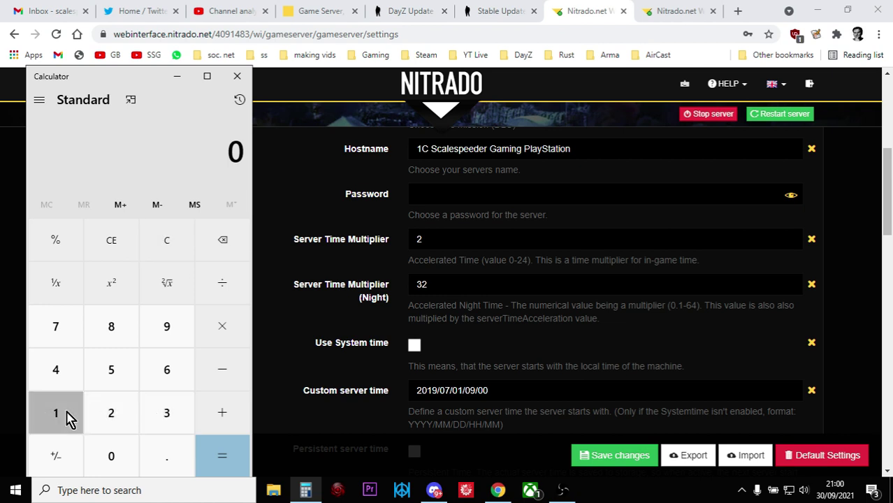
pyautogui.click(113, 417)
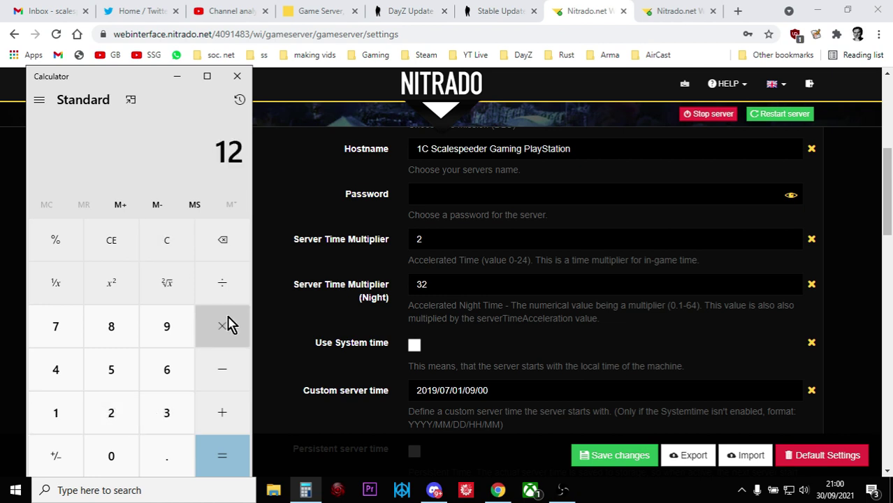
pyautogui.click(229, 292)
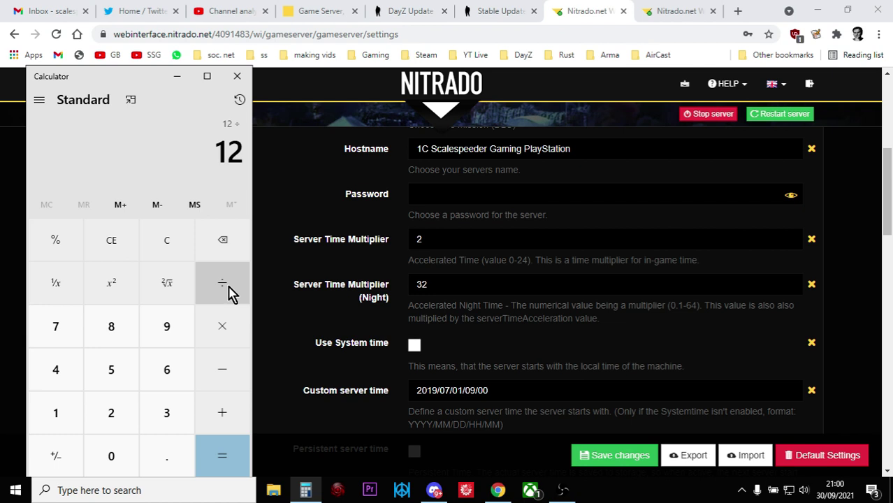
pyautogui.click(178, 413)
pyautogui.click(110, 413)
pyautogui.click(229, 462)
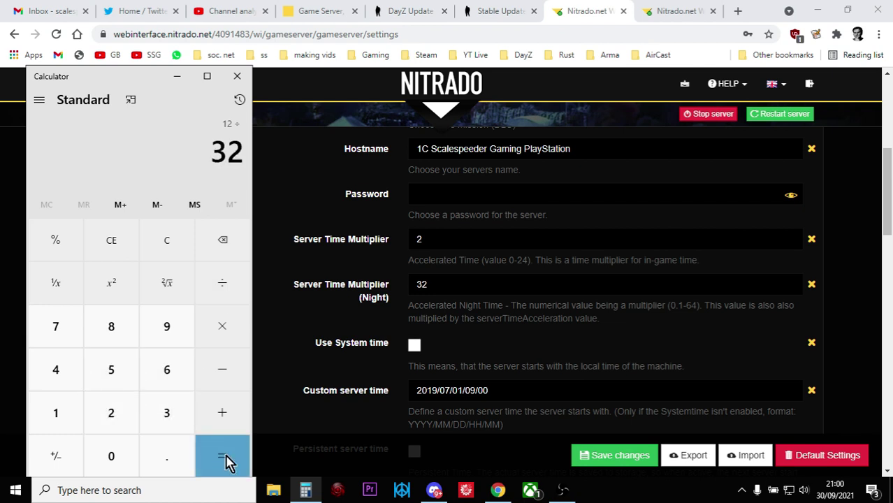
pyautogui.click(212, 337)
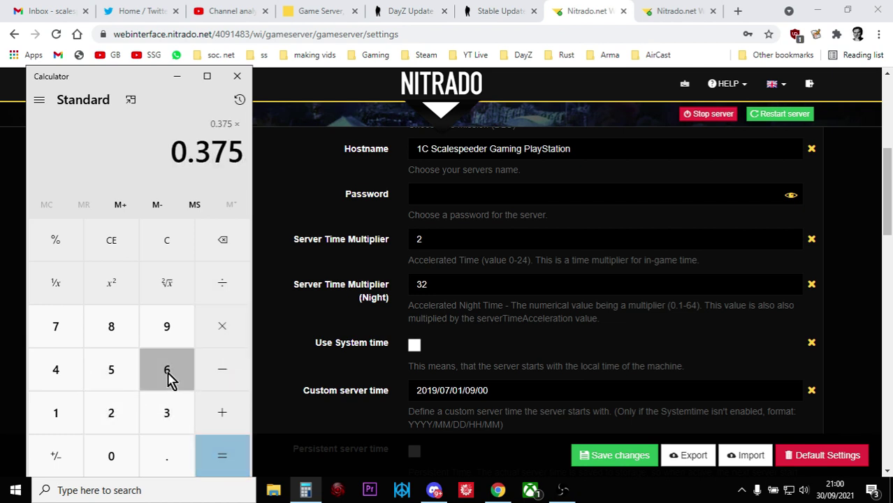
pyautogui.click(169, 377)
pyautogui.click(119, 461)
pyautogui.click(241, 462)
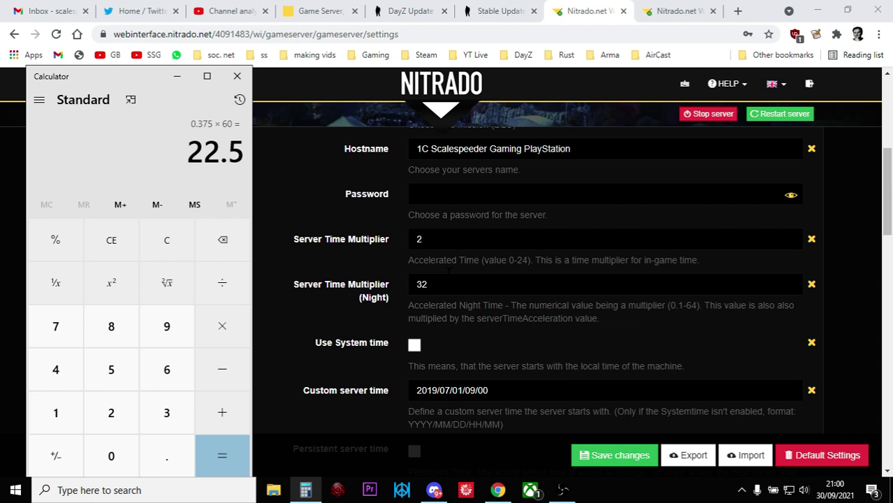
# Return to the PS4 server's settings in the browser and set the Server Time Multiplier (Night) to 64
pyautogui.hotkey('alt', 'Tab')
pyautogui.write('64')
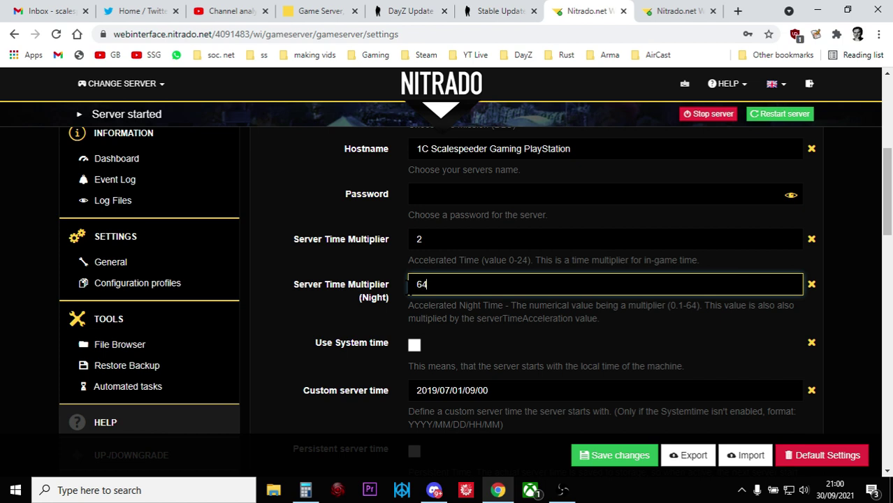
pyautogui.click(563, 490)
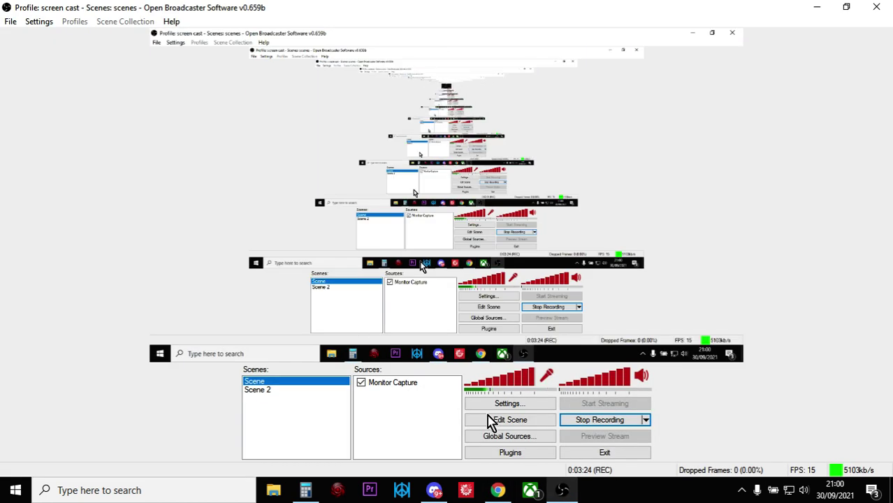
pyautogui.click(498, 490)
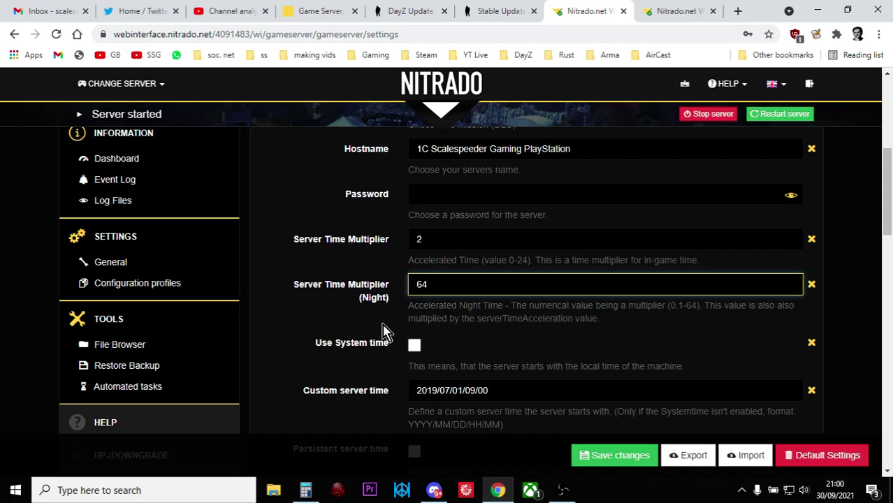
# Switch to Calculator, clear it, and work out 12 divided by 64, multiplied by 60
pyautogui.click(305, 490)
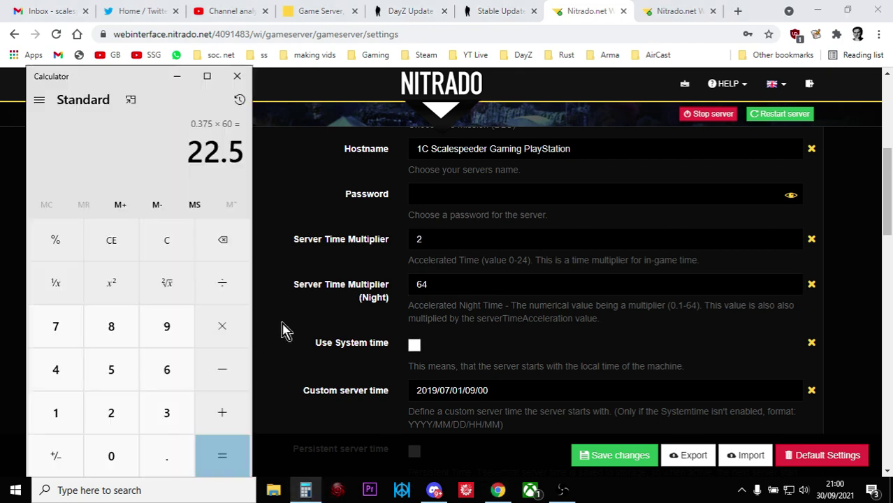
pyautogui.click(173, 248)
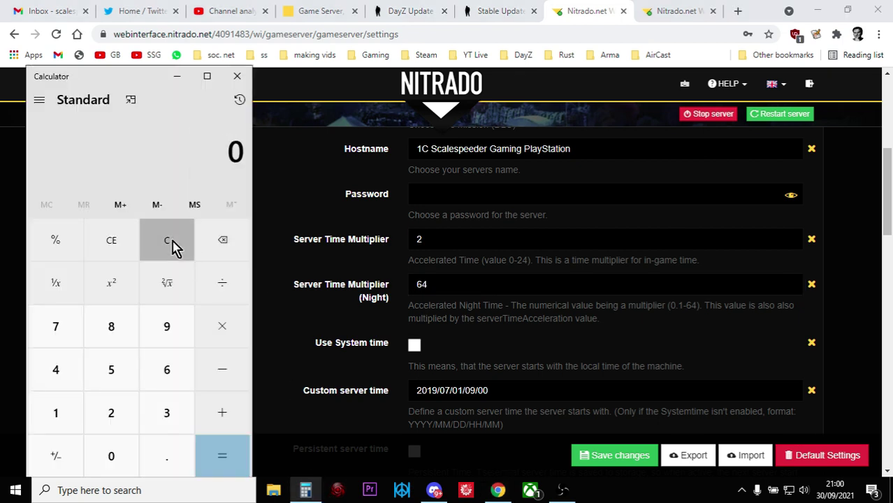
pyautogui.click(56, 413)
pyautogui.click(111, 413)
pyautogui.click(222, 283)
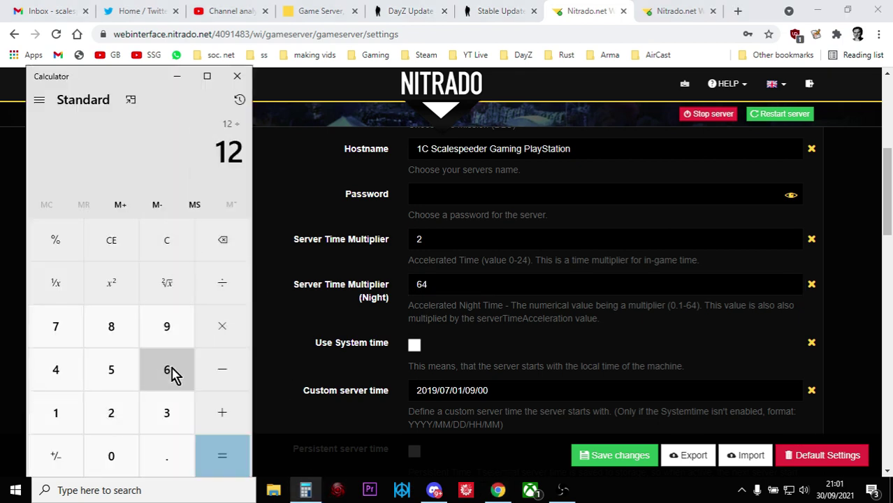
pyautogui.click(168, 371)
pyautogui.click(77, 382)
pyautogui.click(207, 462)
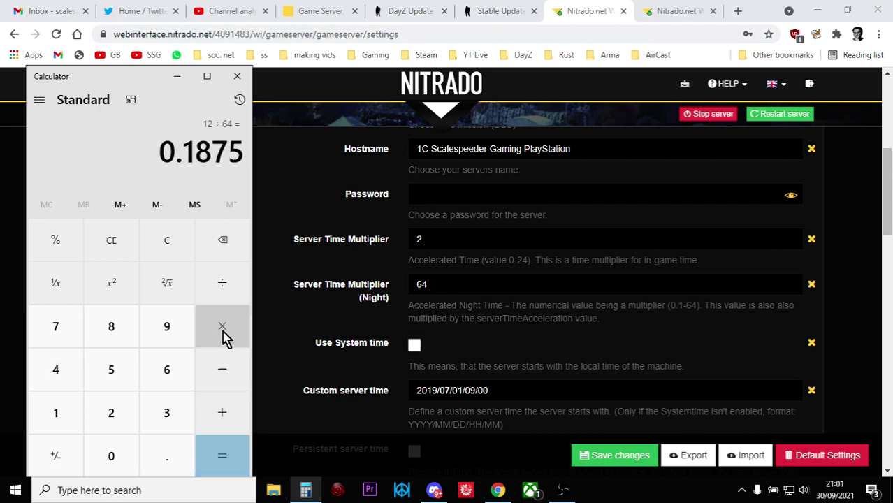
pyautogui.click(224, 334)
pyautogui.click(168, 378)
pyautogui.click(114, 463)
pyautogui.click(219, 461)
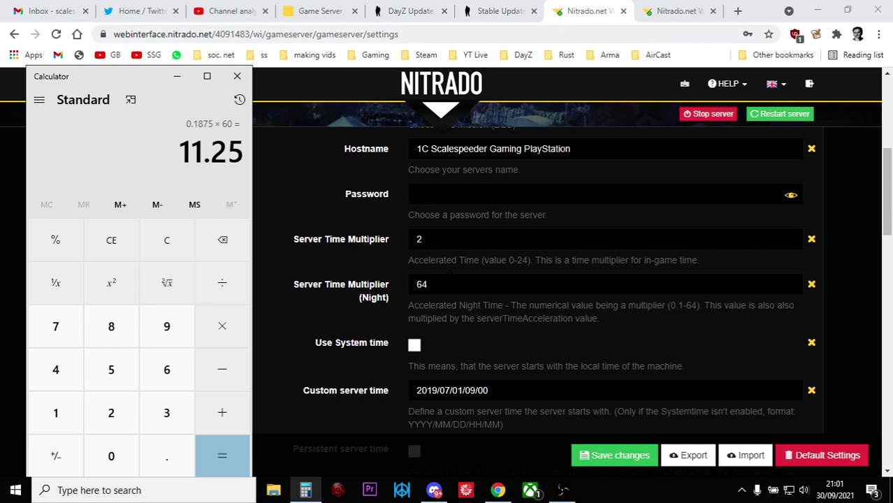
# Back in the server settings, try 12 as the Server Time Multiplier (Night) and restore it to 32
pyautogui.click(485, 288)
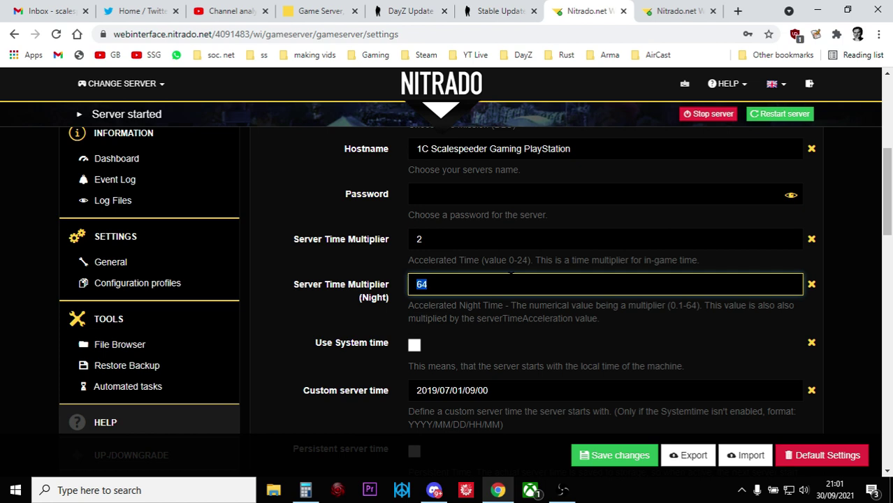
pyautogui.write('12')
pyautogui.moveTo(484, 288); pyautogui.dragTo(397, 286)
pyautogui.write('32')
# Show the other Nitrado server's serverDZ.cfg and highlight its serverTimeAcceleration and serverNightTimeAcceleration lines
pyautogui.click(669, 15)
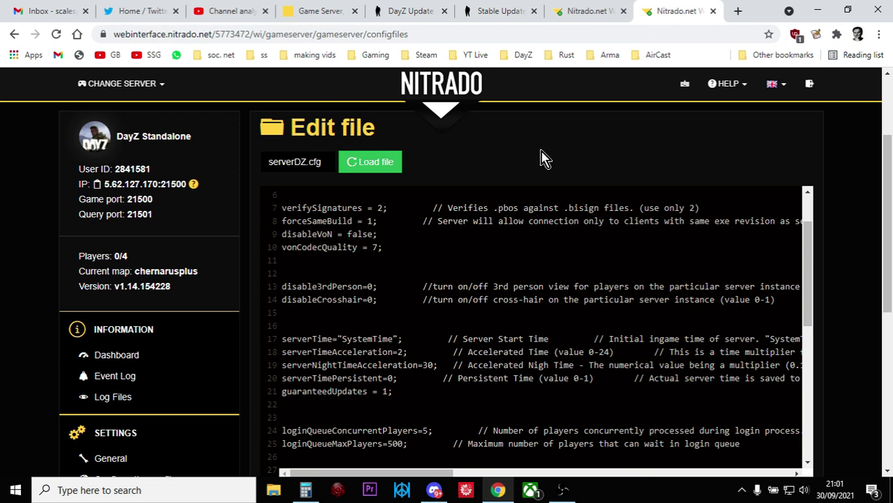
pyautogui.scroll(-2, 615, 308)
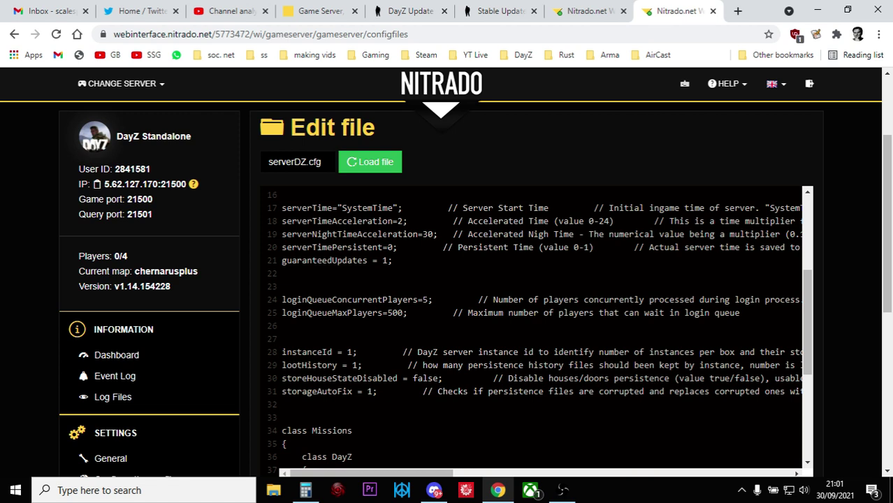
pyautogui.moveTo(284, 221); pyautogui.dragTo(431, 234)
pyautogui.click(347, 221)
pyautogui.moveTo(282, 221); pyautogui.dragTo(438, 234)
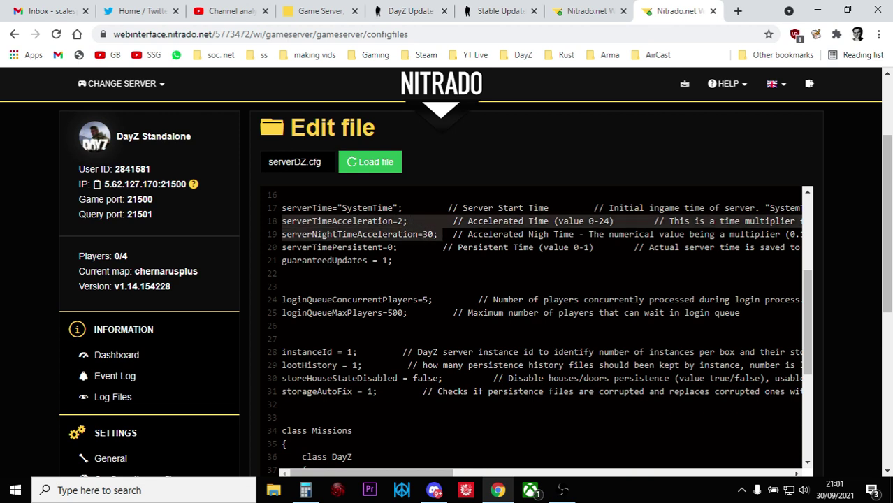
pyautogui.moveTo(418, 473); pyautogui.dragTo(381, 472)
# Work out 12 divided by 30, multiplied by 60, in Calculator and return to the PS4 server's settings page
pyautogui.click(305, 490)
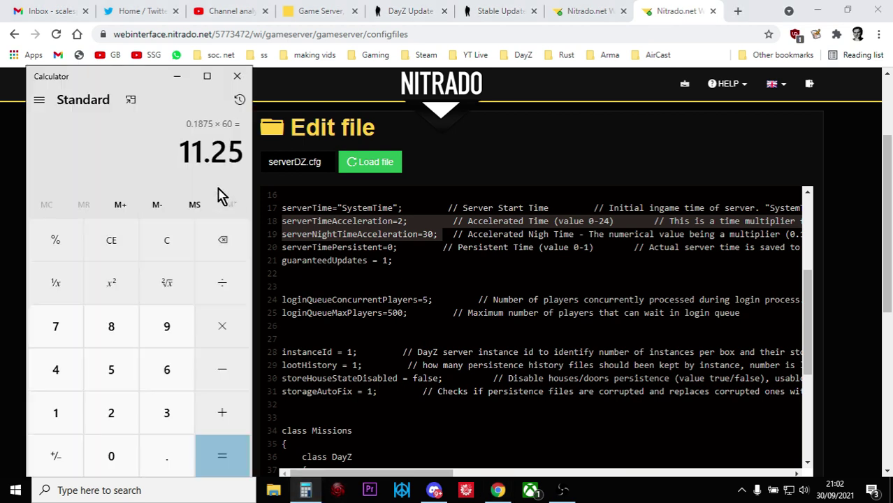
pyautogui.click(161, 245)
pyautogui.click(67, 409)
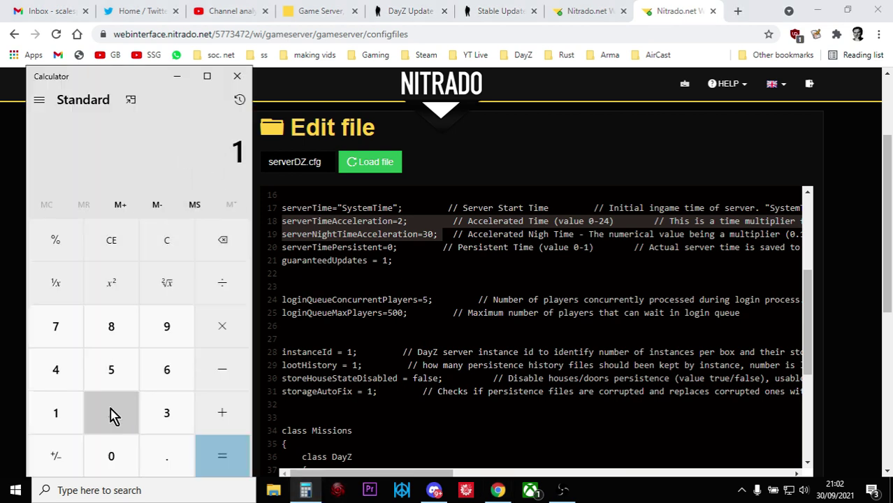
pyautogui.click(114, 415)
pyautogui.click(218, 294)
pyautogui.click(167, 419)
pyautogui.click(111, 457)
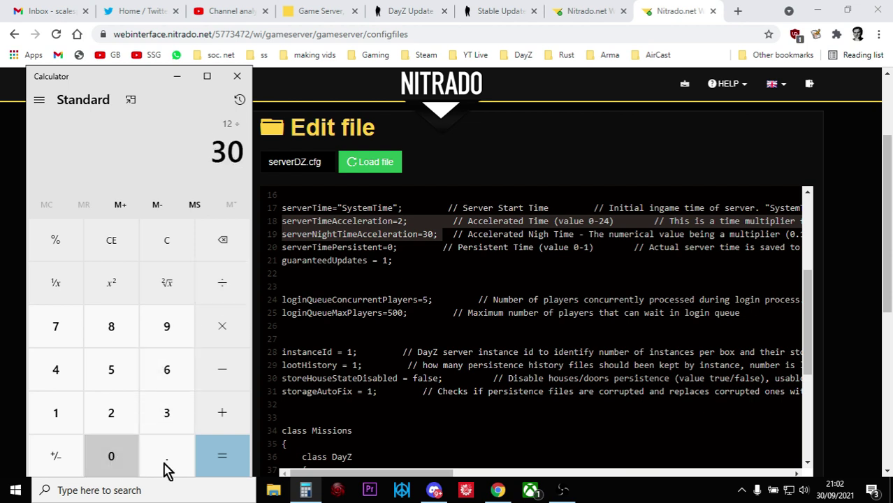
pyautogui.click(221, 456)
pyautogui.click(228, 328)
pyautogui.click(169, 372)
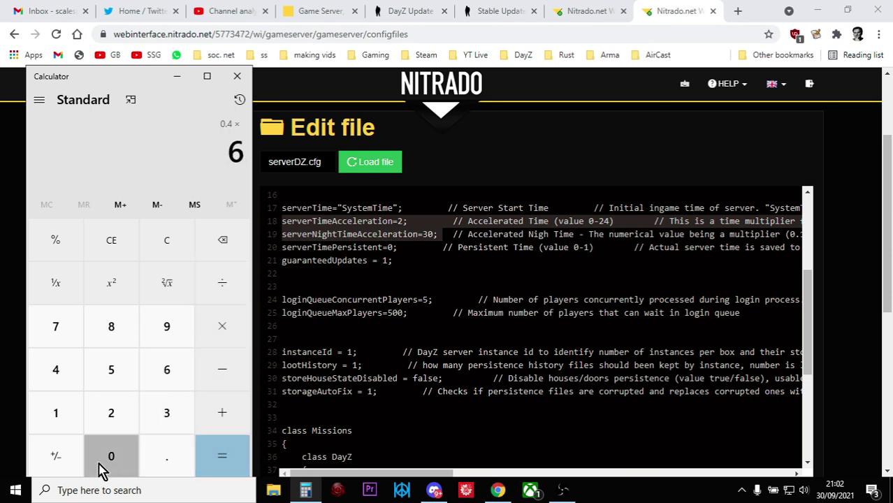
pyautogui.click(99, 463)
pyautogui.click(212, 457)
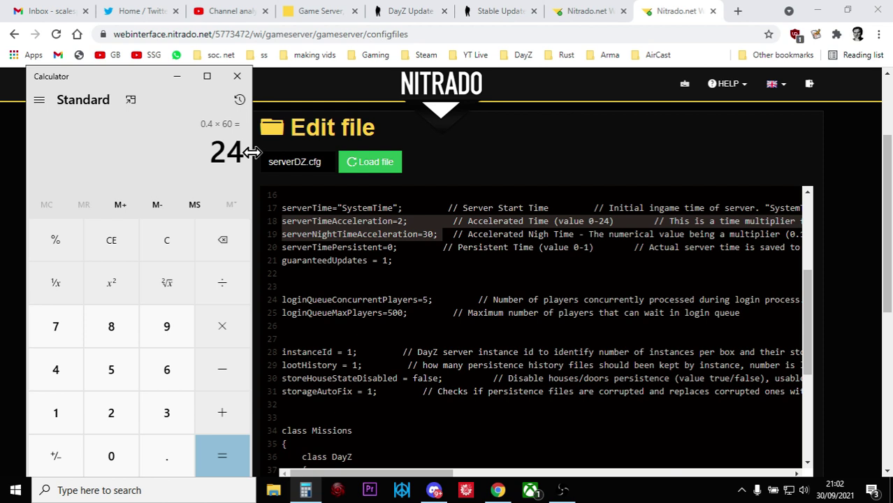
pyautogui.click(177, 76)
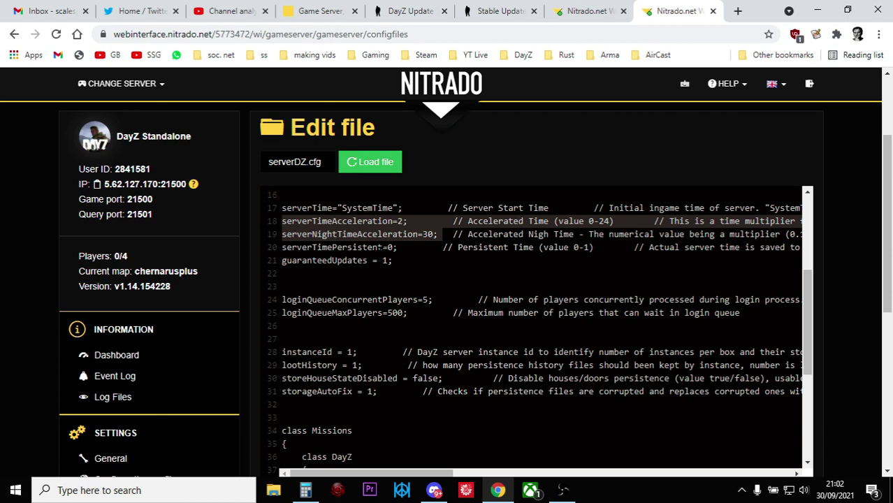
pyautogui.click(592, 13)
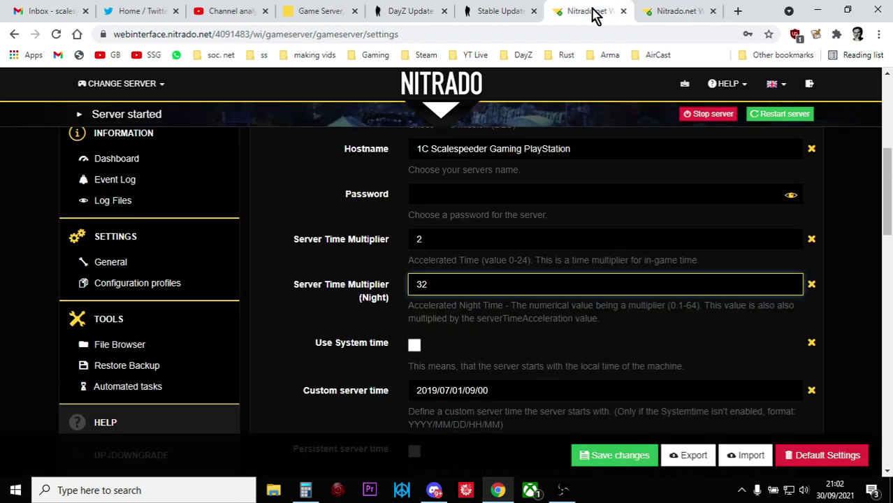